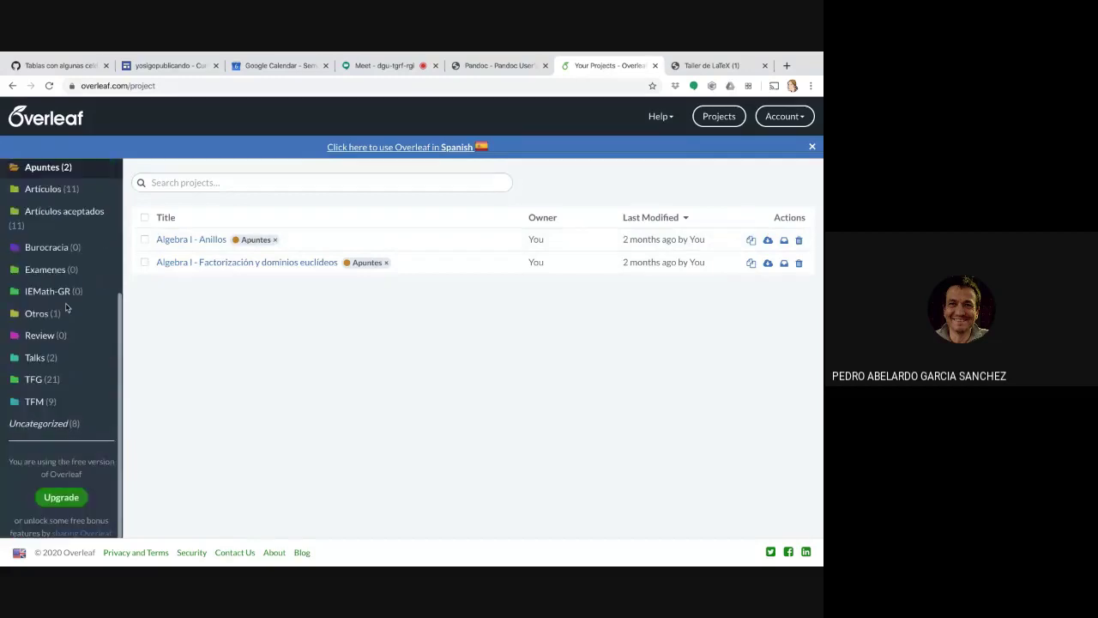
Step: Review the rewards page for sharing Overleaf, and return to the project list to view the Artículos folder
left_click(76, 533)
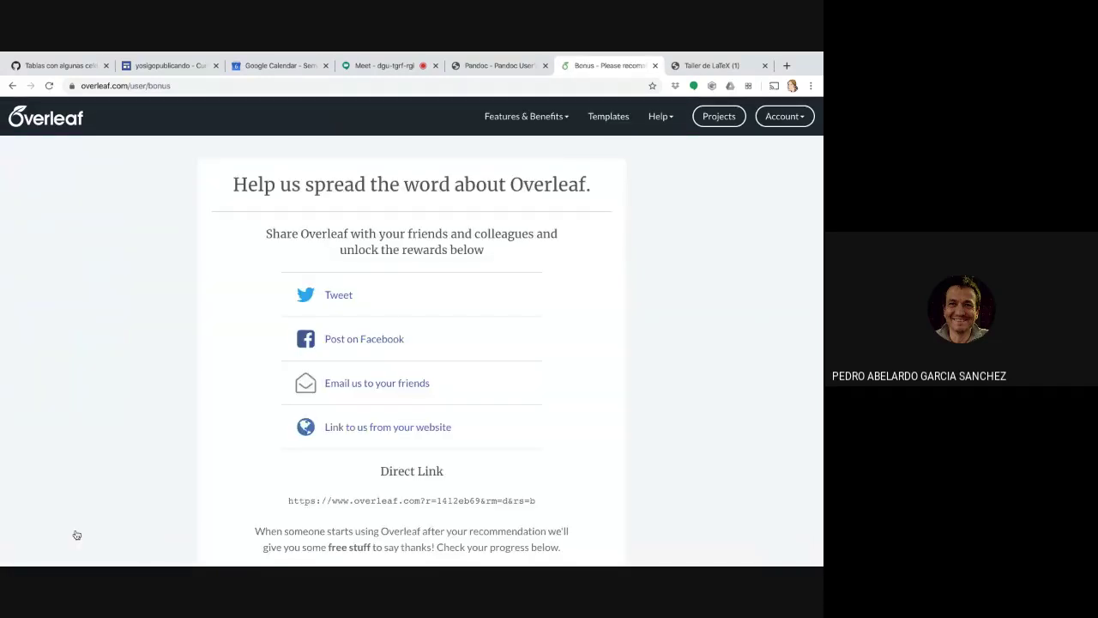
scroll(143, 422, "down", 5)
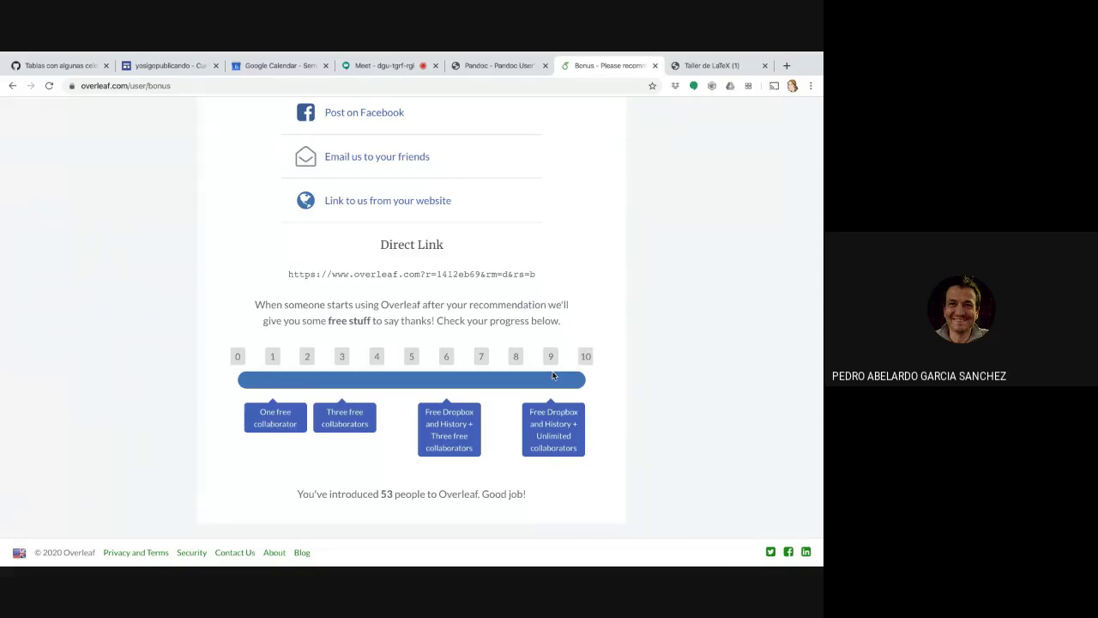
scroll(553, 376, "up", 5)
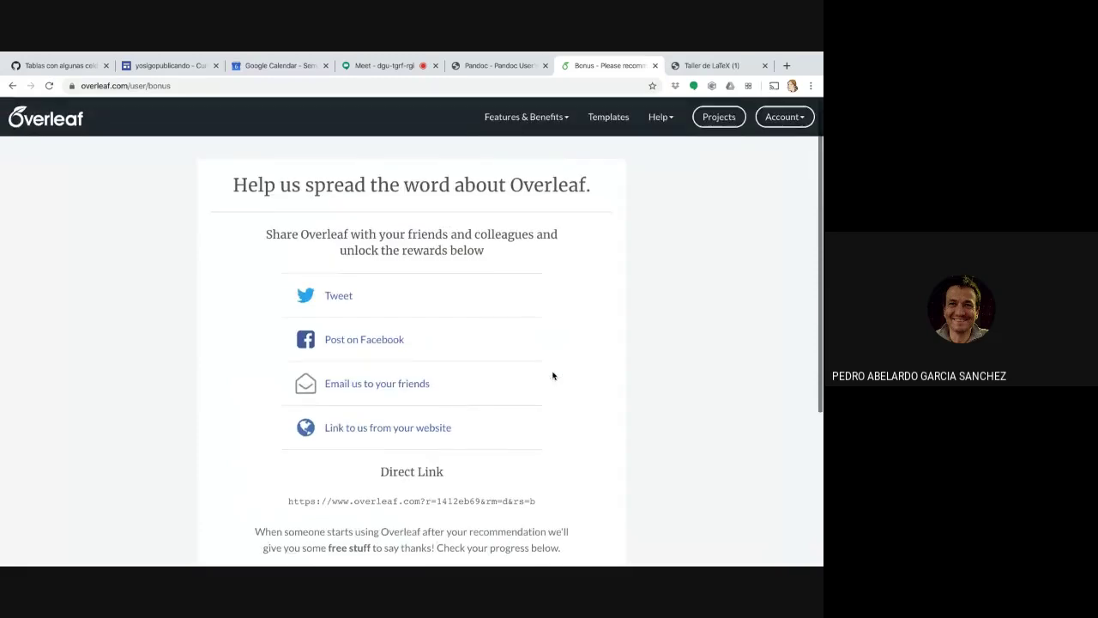
left_click(718, 120)
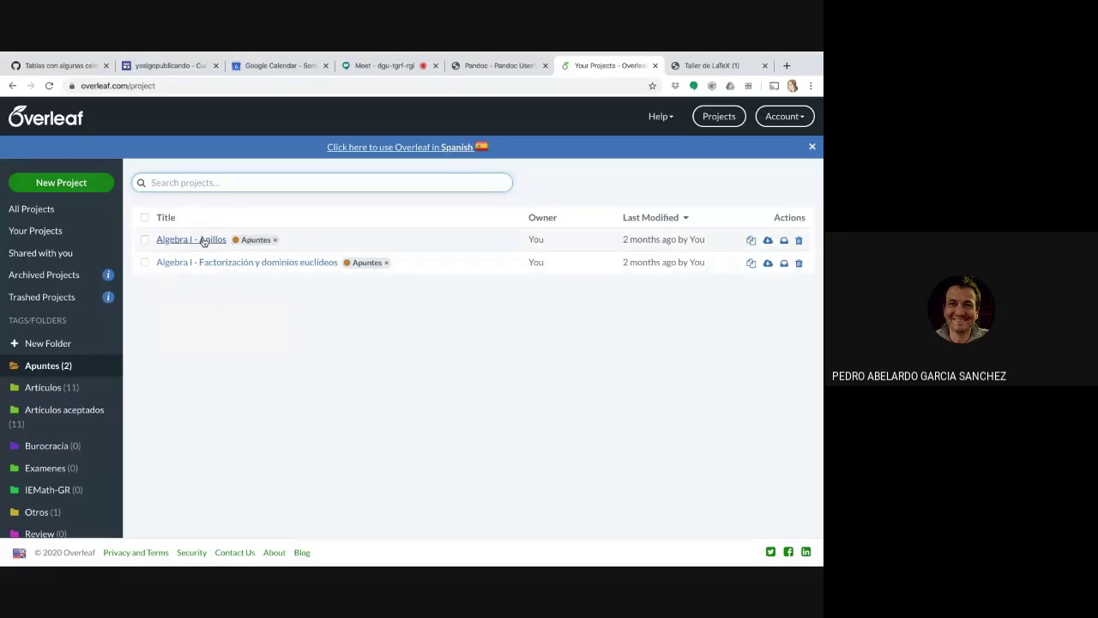
left_click(50, 387)
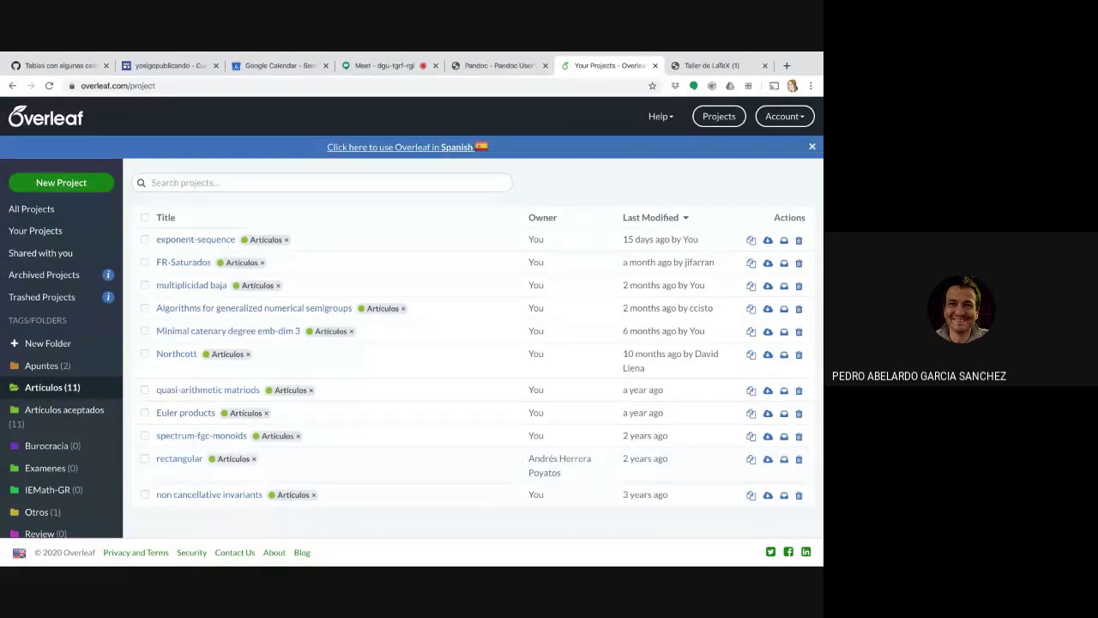
Step: Copy the address of the Taller de LaTeX slides, send it in the Google Meet chat, and return to Overleaf
left_click(684, 71)
left_click(556, 86)
key("ctrl+c")
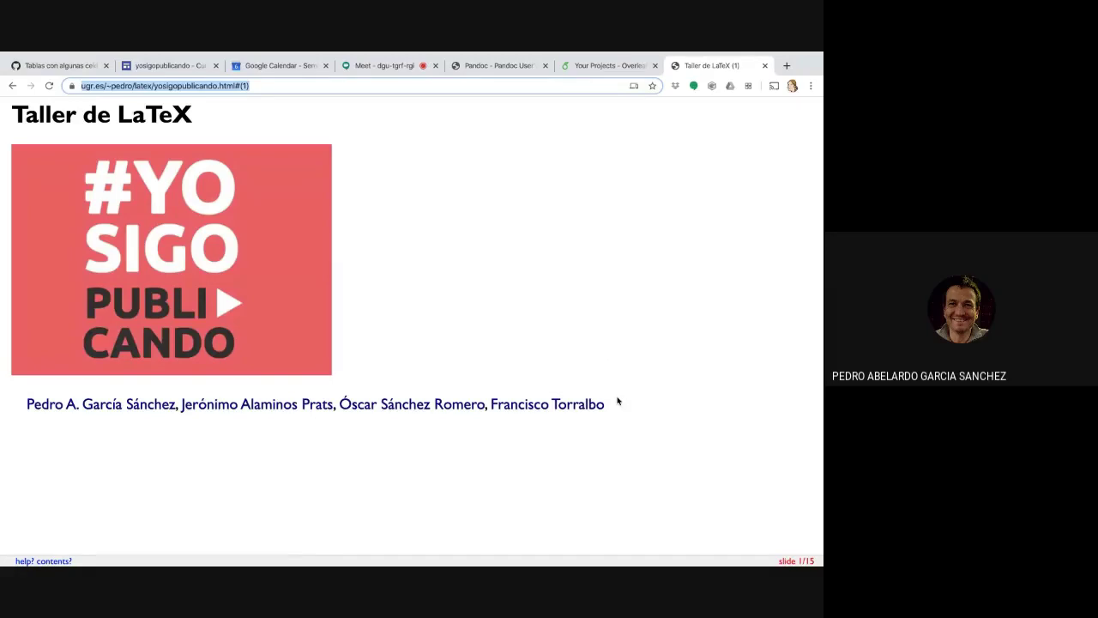
left_click(376, 91)
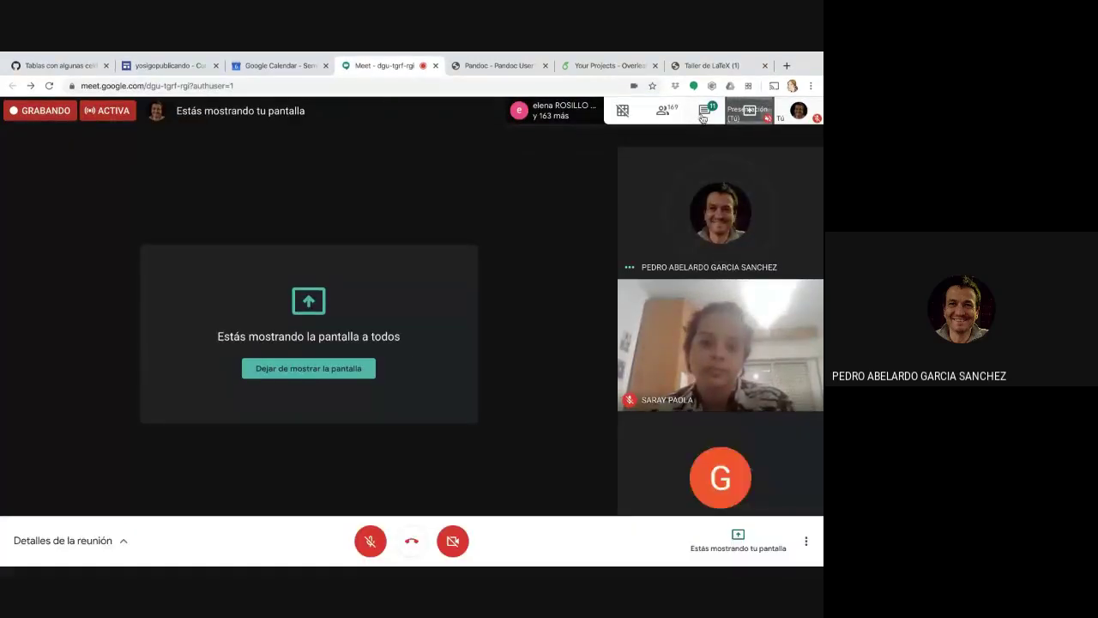
left_click(705, 111)
key("ctrl+v")
key("Return")
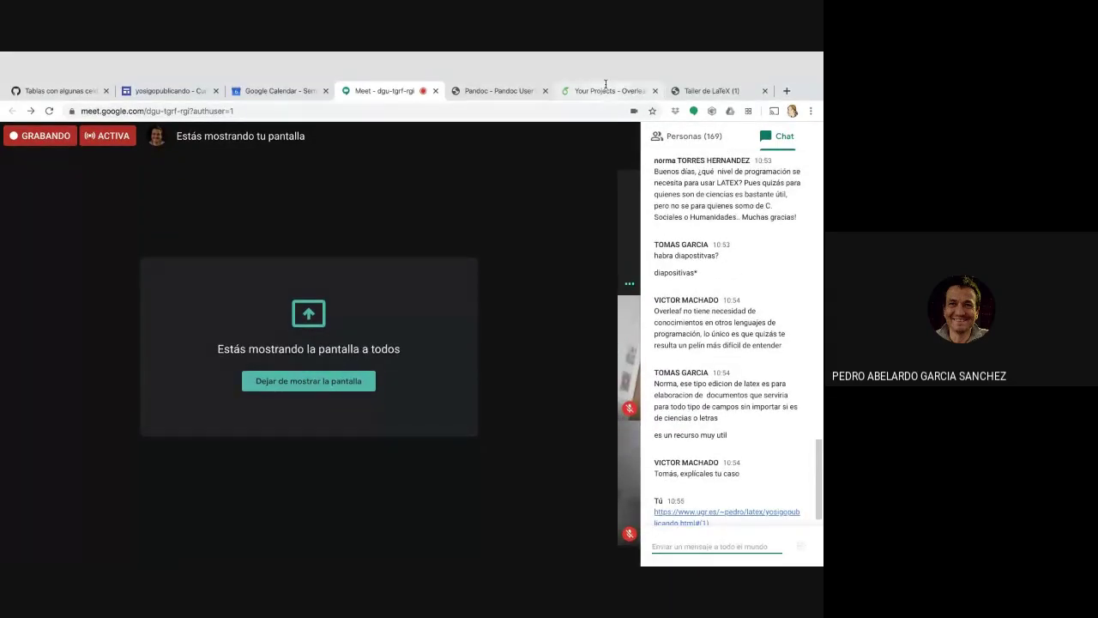
left_click(604, 66)
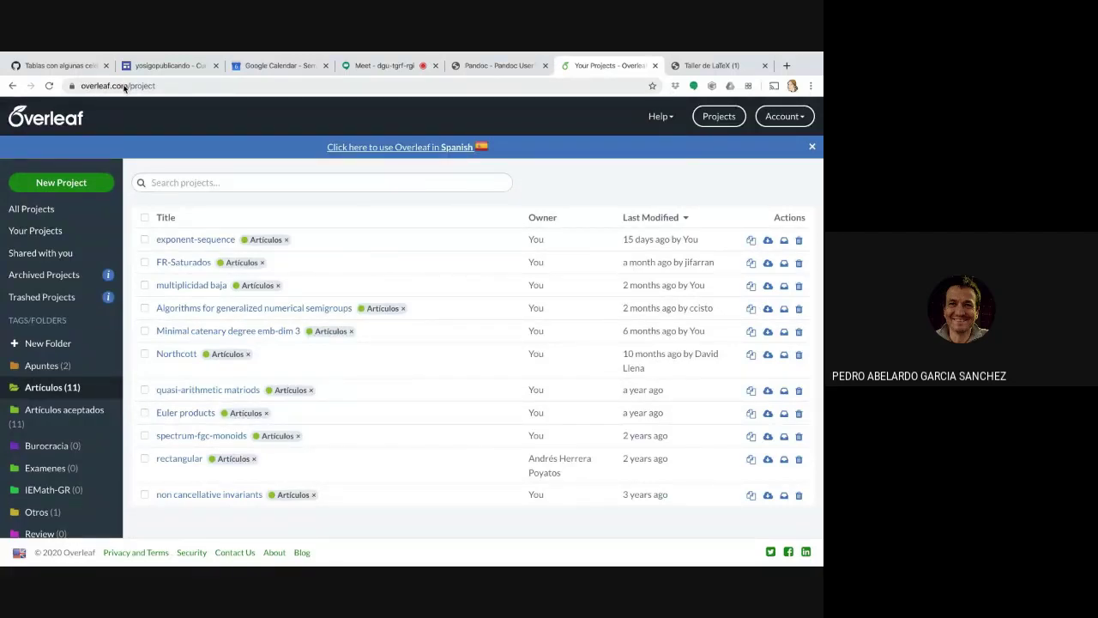
Step: Switch to Google Meet and read through the recent and earlier chat messages
left_click(385, 66)
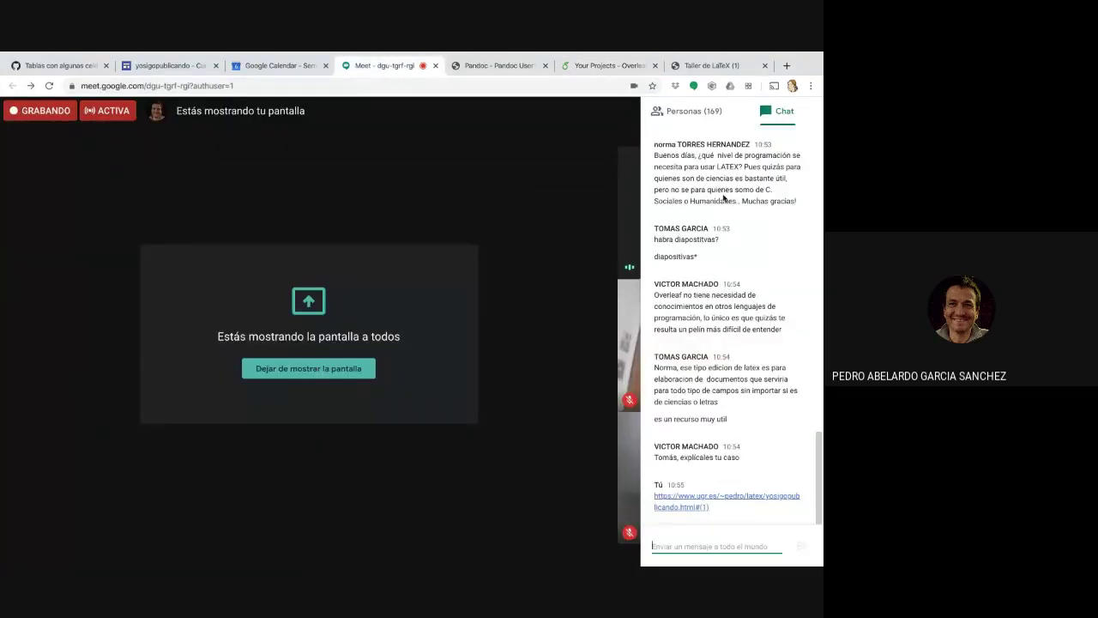
scroll(723, 195, "up", 2)
scroll(723, 194, "up", 5)
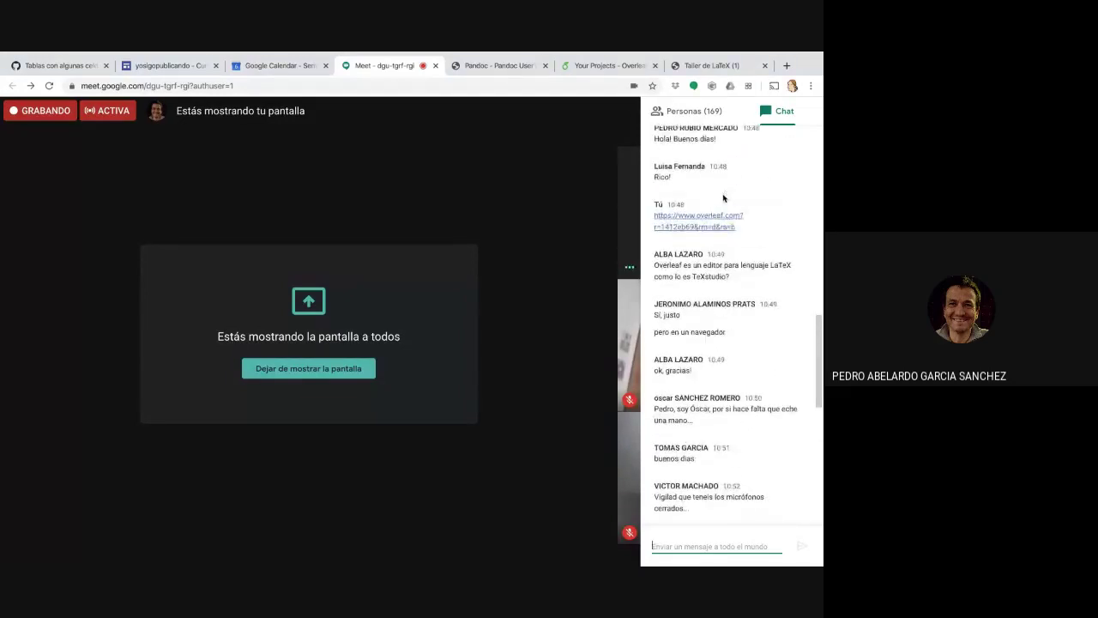
scroll(723, 198, "down", 10)
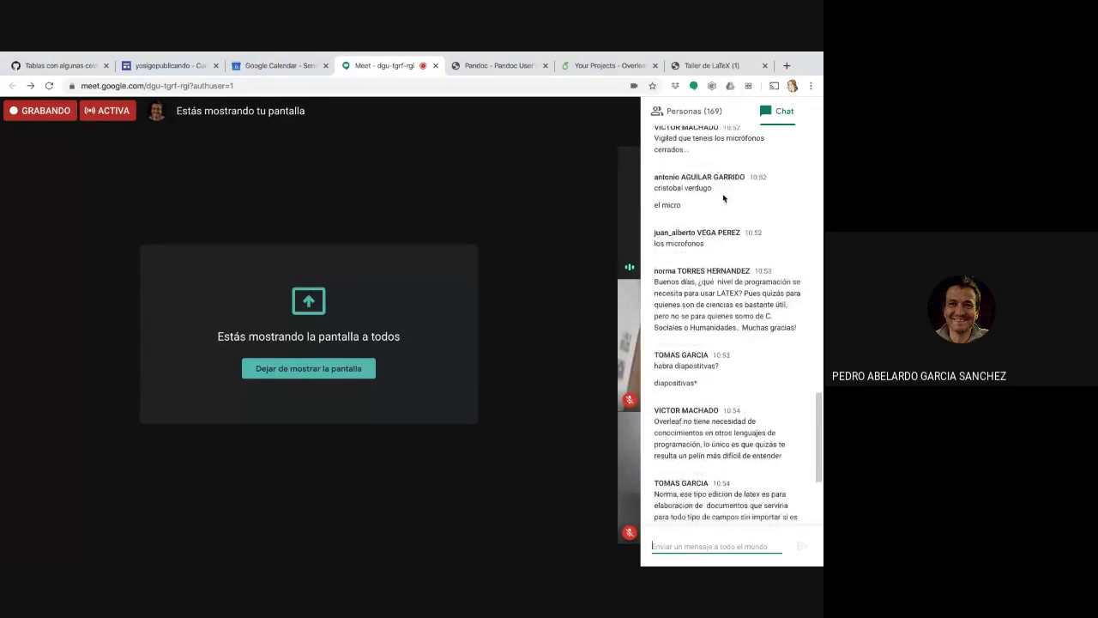
Step: Switch back to Overleaf and look through the complete list of projects
left_click(595, 66)
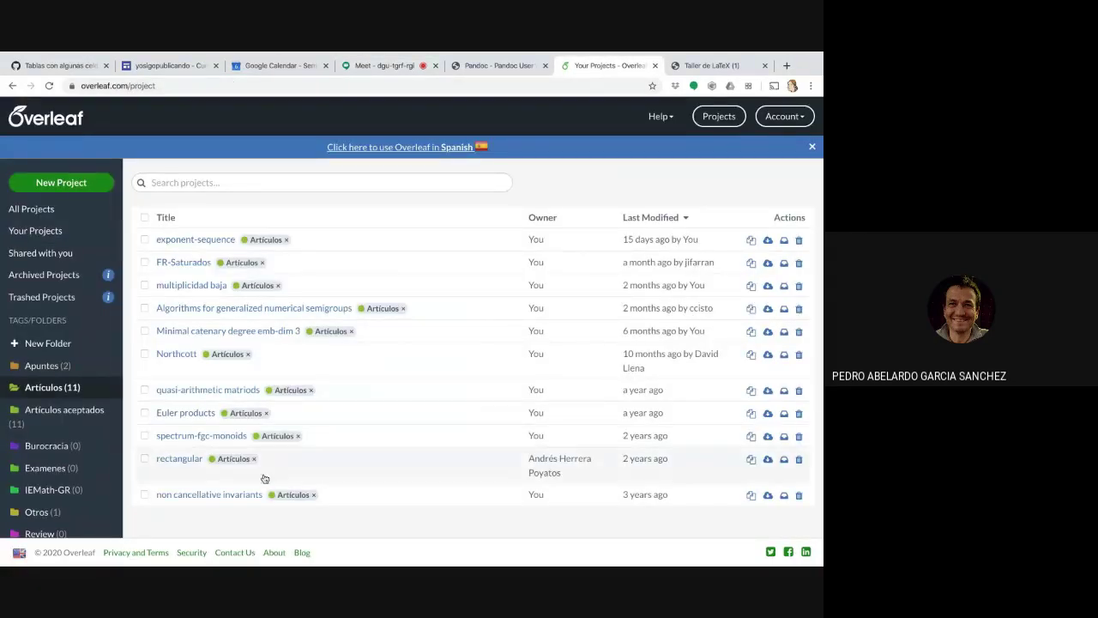
left_click(43, 210)
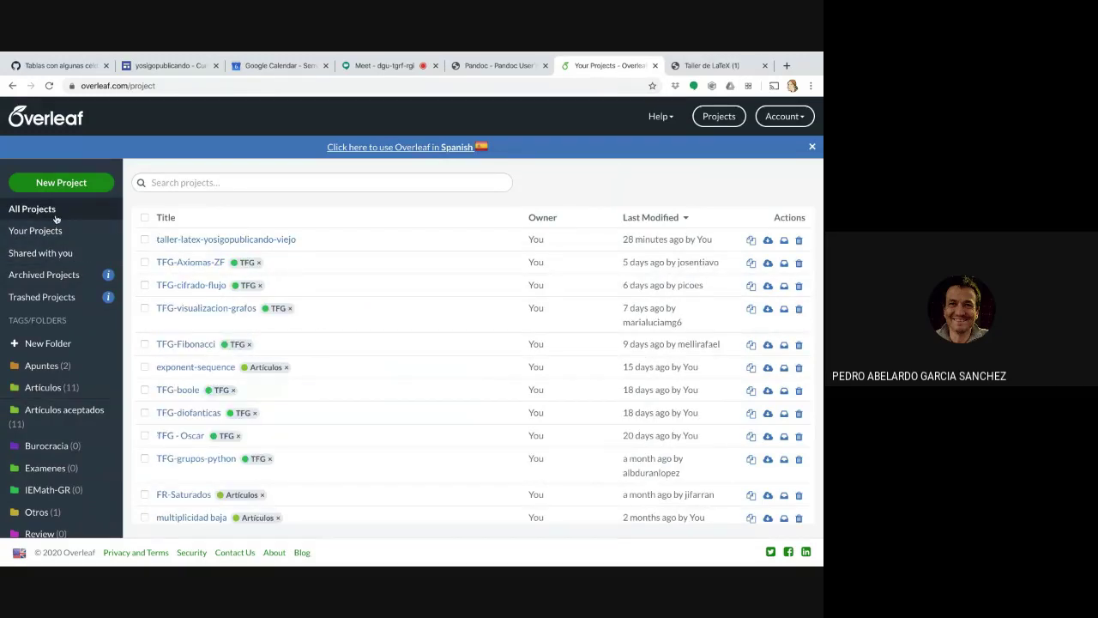
scroll(287, 383, "down", 15)
scroll(288, 384, "up", 15)
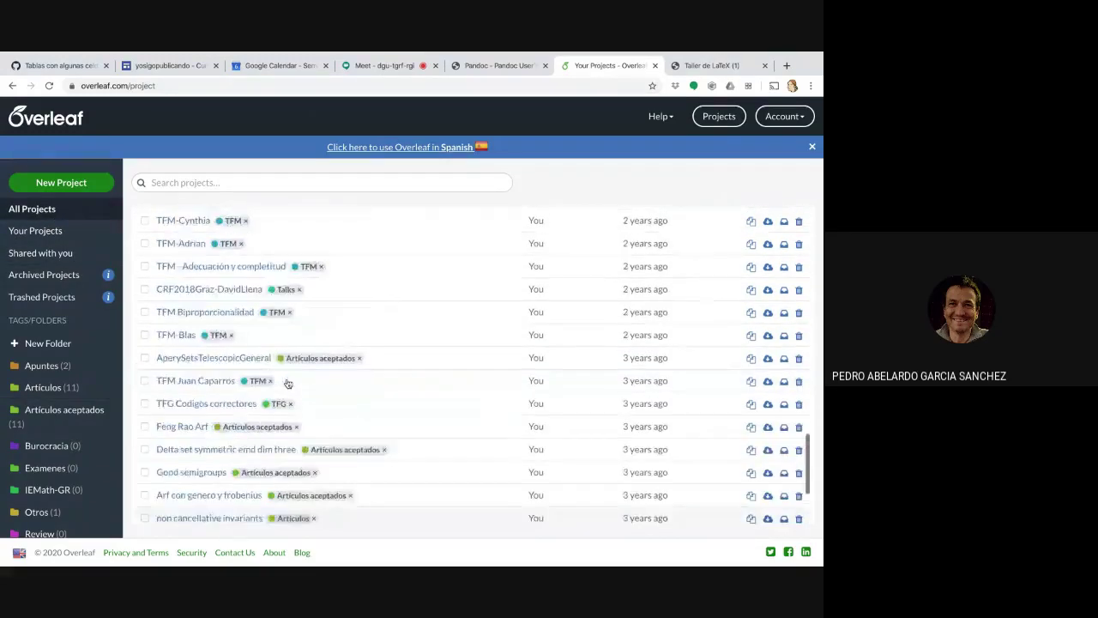
Step: Browse the projects in the TFG, TFM and Apuntes folders, and return to the list of all projects
scroll(68, 414, "down", 3)
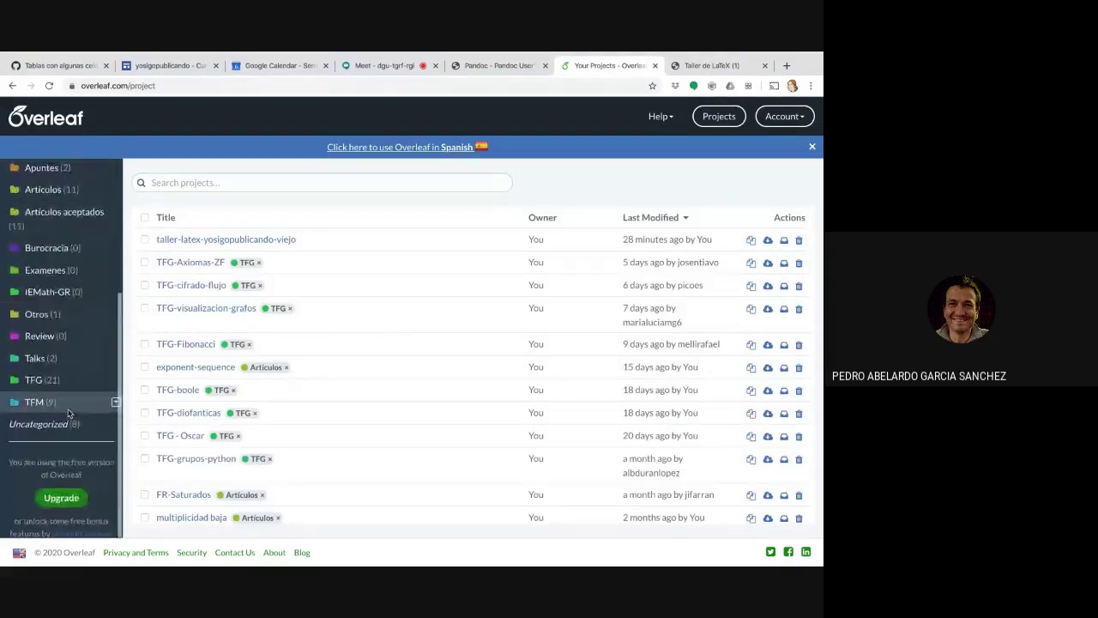
scroll(69, 414, "up", 1)
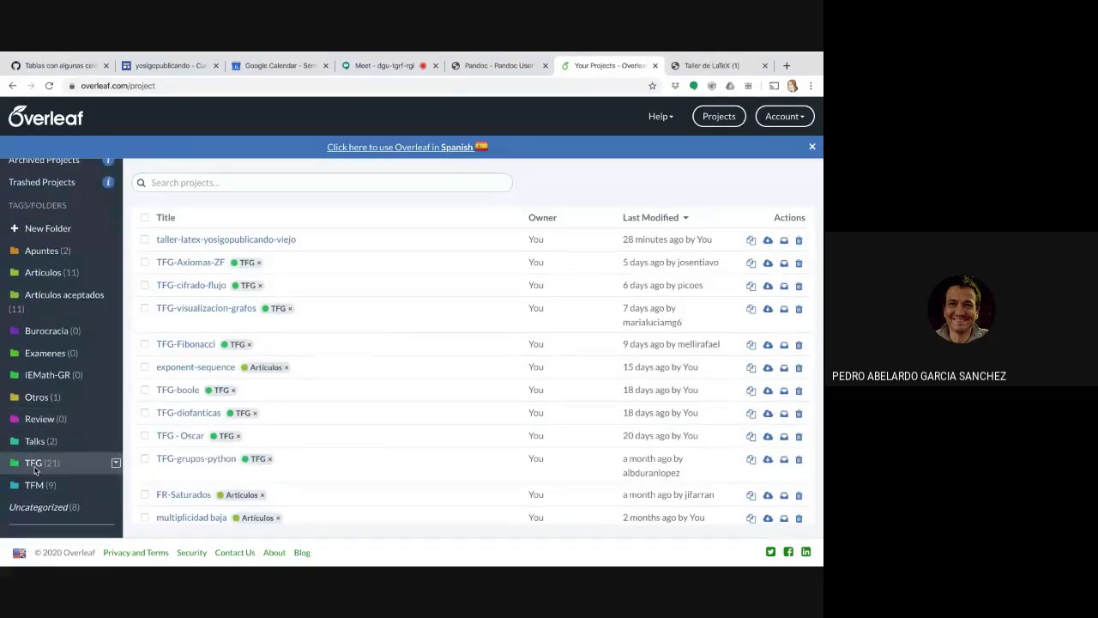
left_click(35, 469)
left_click(34, 485)
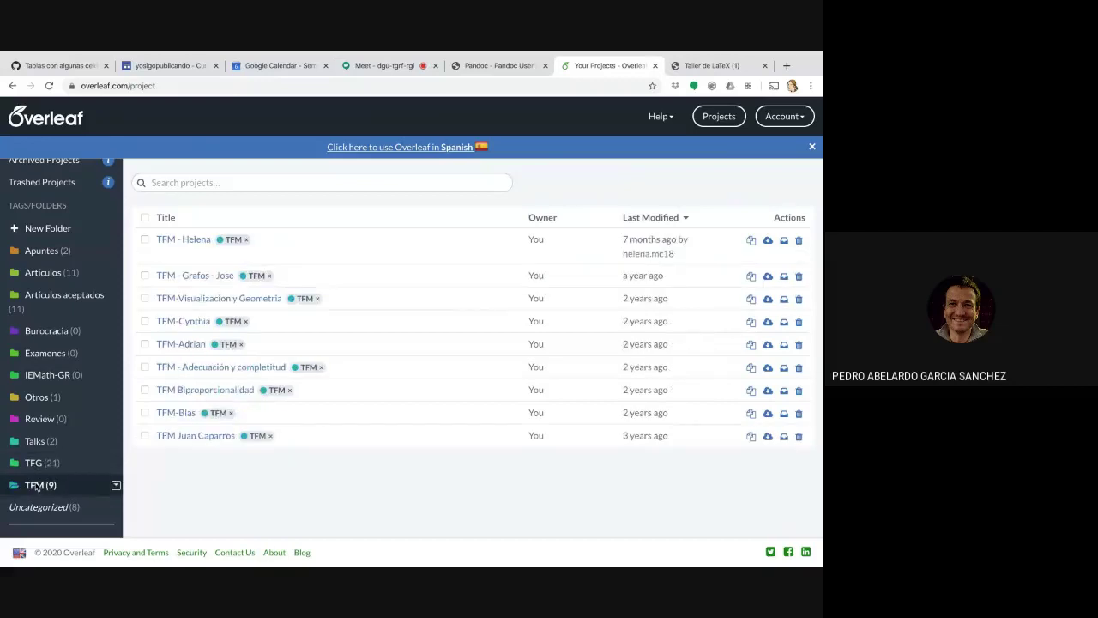
left_click(51, 250)
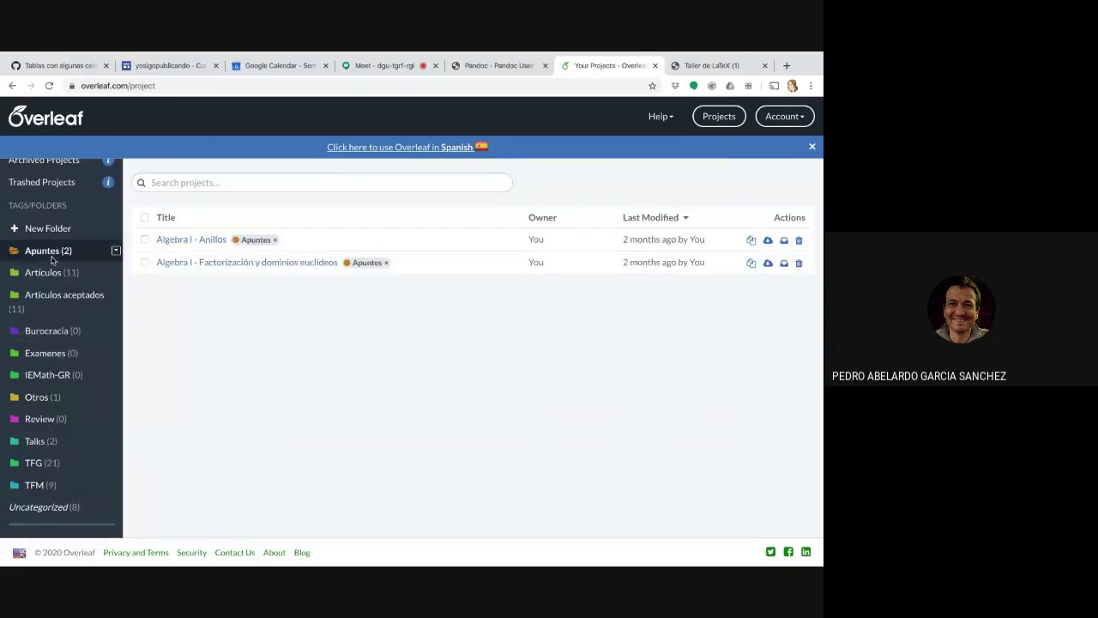
scroll(51, 273, "up", 3)
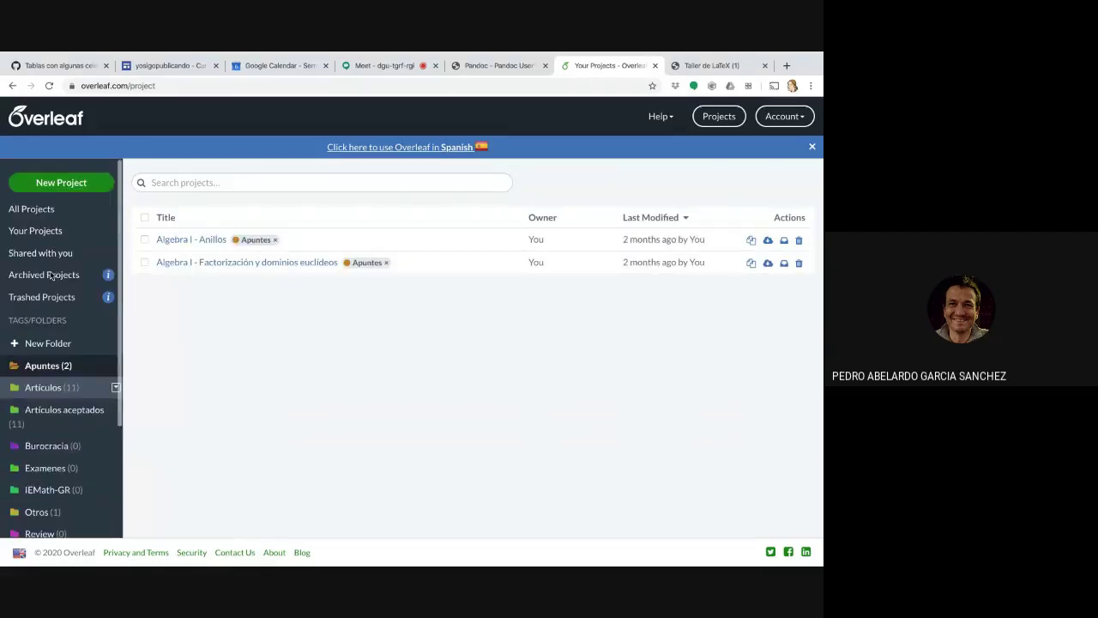
left_click(49, 211)
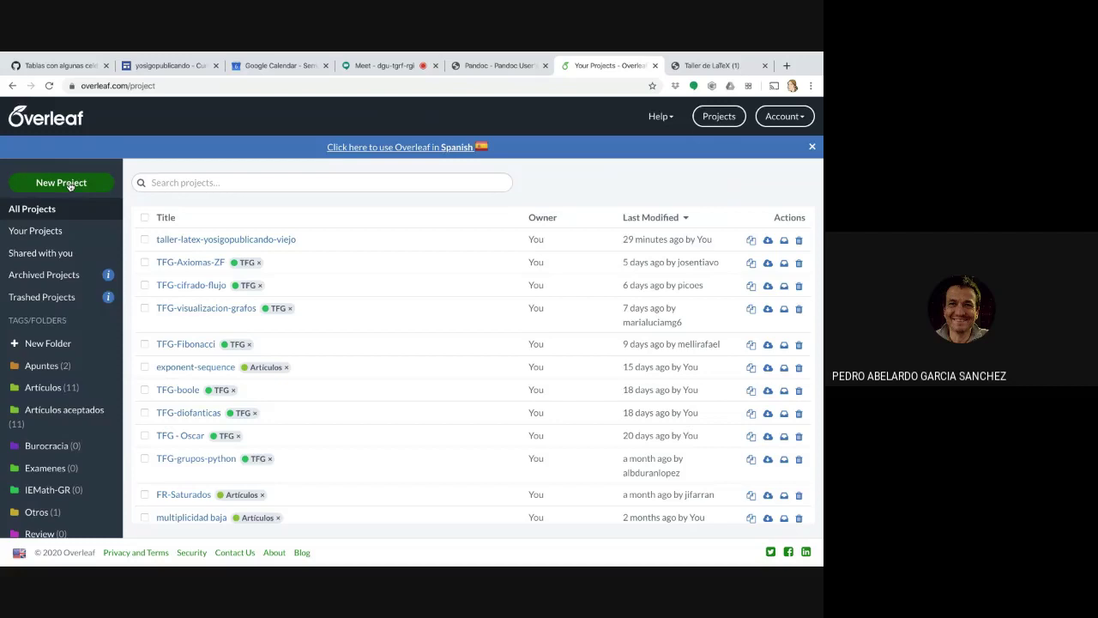
Step: Create a blank project named taller-yosigopublicando
left_click(70, 183)
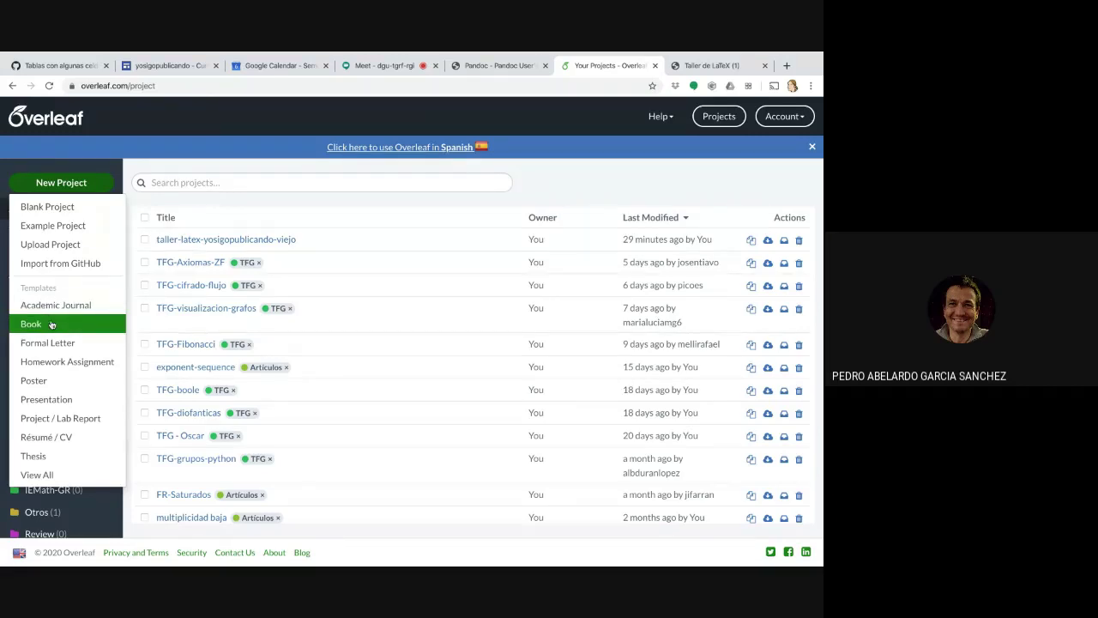
left_click(49, 206)
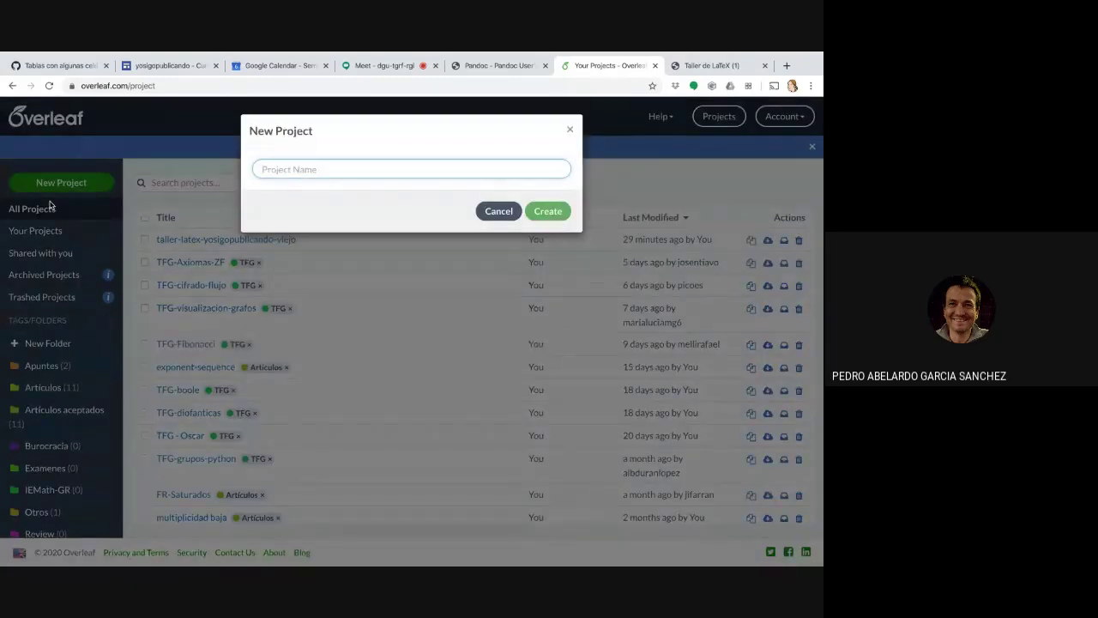
type("taller")
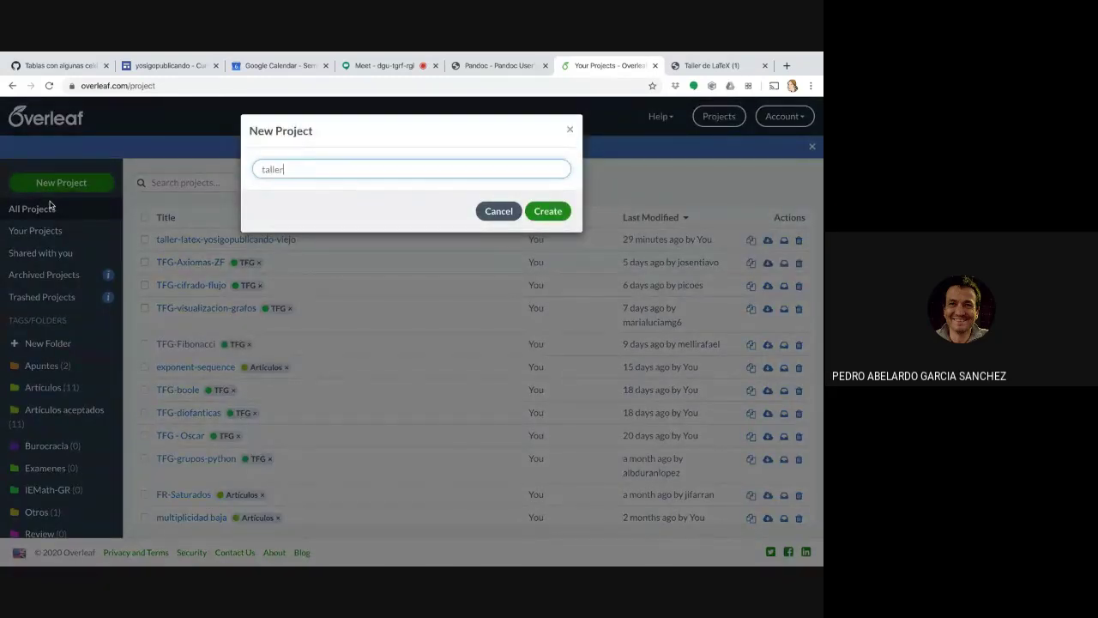
type("-yosigopublicando")
key("Return")
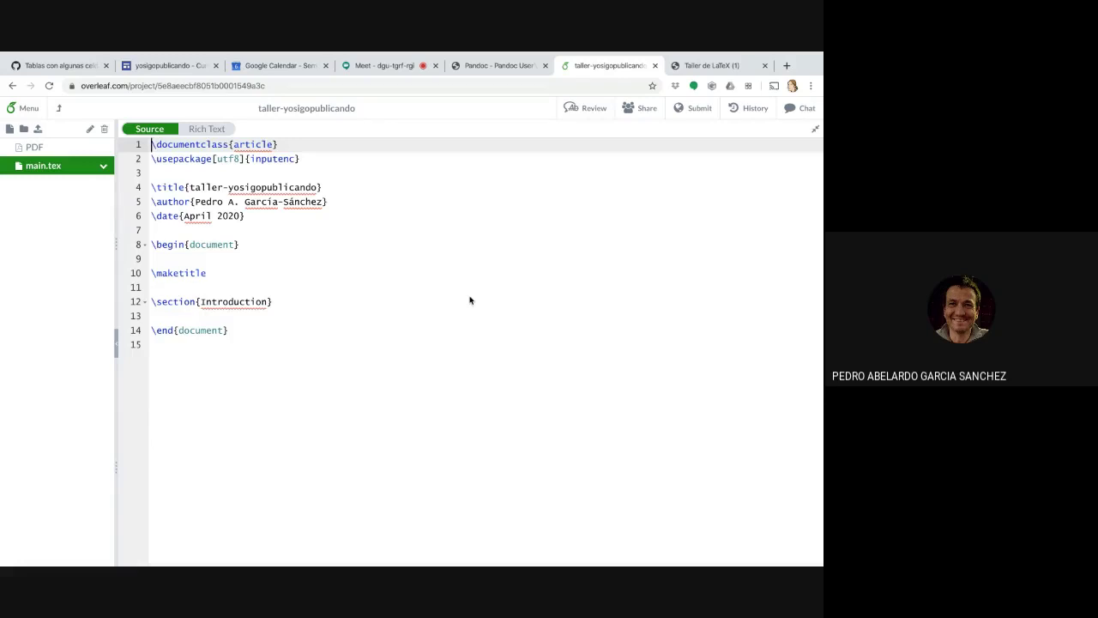
Step: Examine the project's download, sync and editor settings, including the available editor themes, and return to the source
left_click(17, 109)
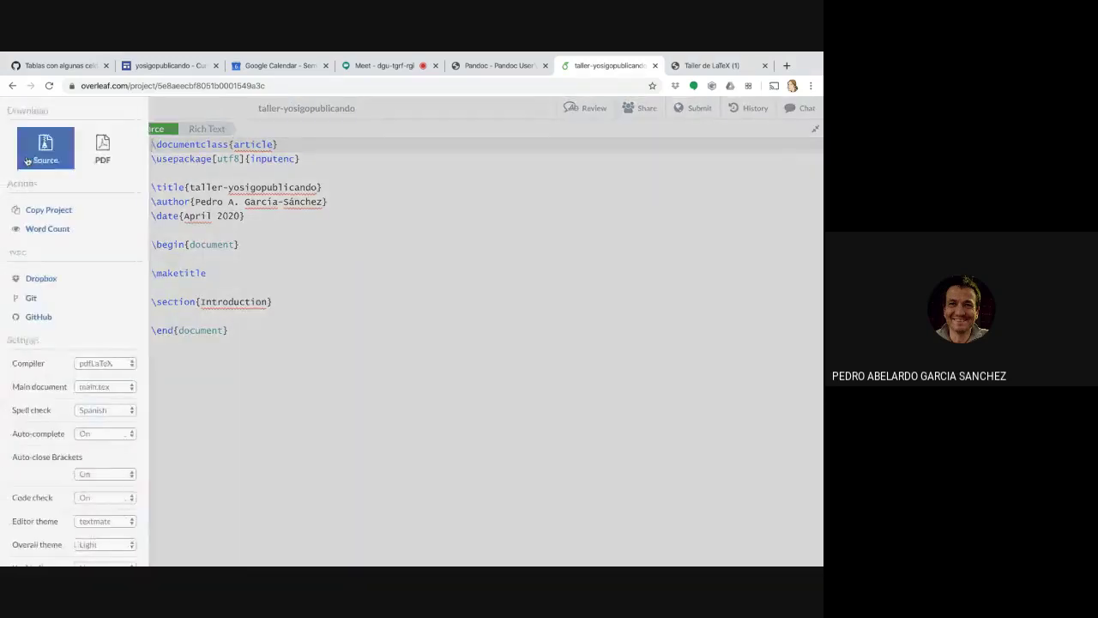
left_click(403, 343)
left_click(25, 114)
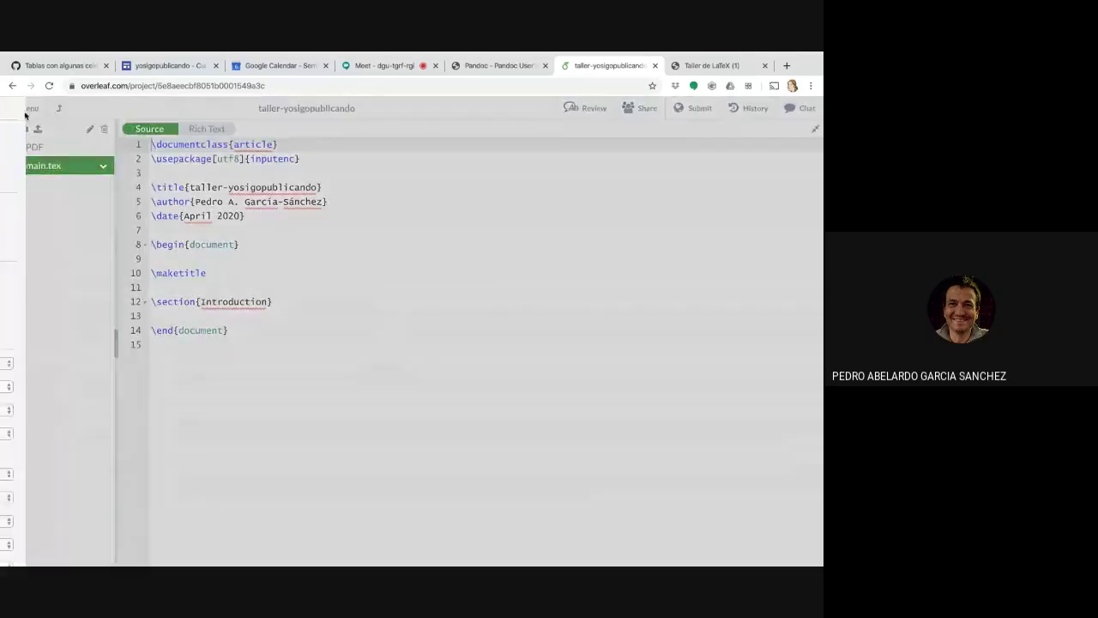
scroll(30, 336, "down", 1)
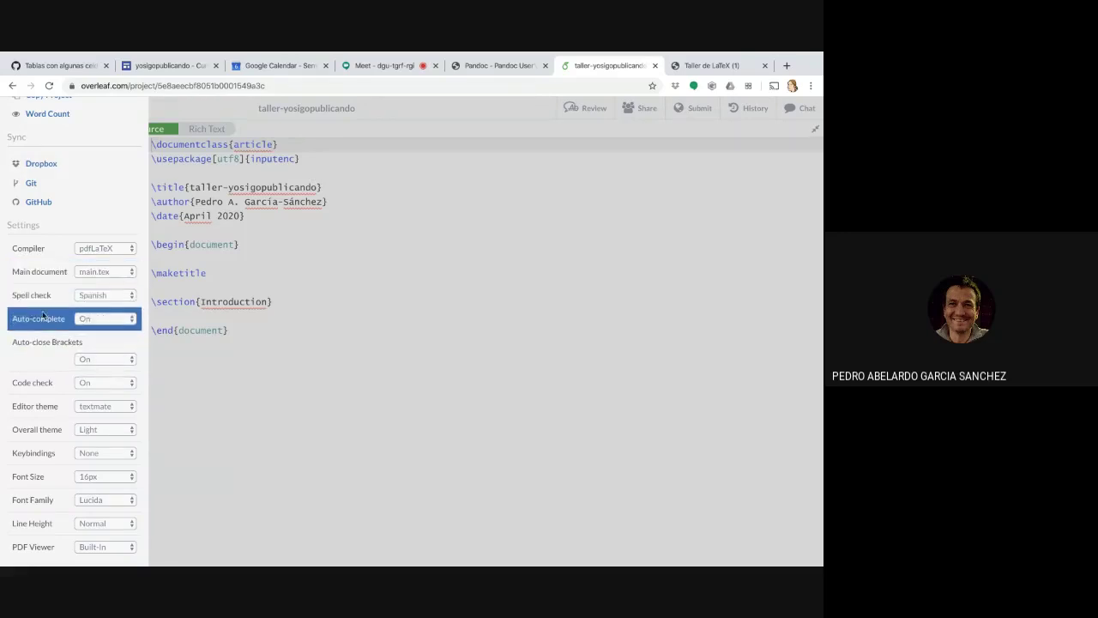
scroll(35, 356, "down", 2)
scroll(34, 359, "down", 2)
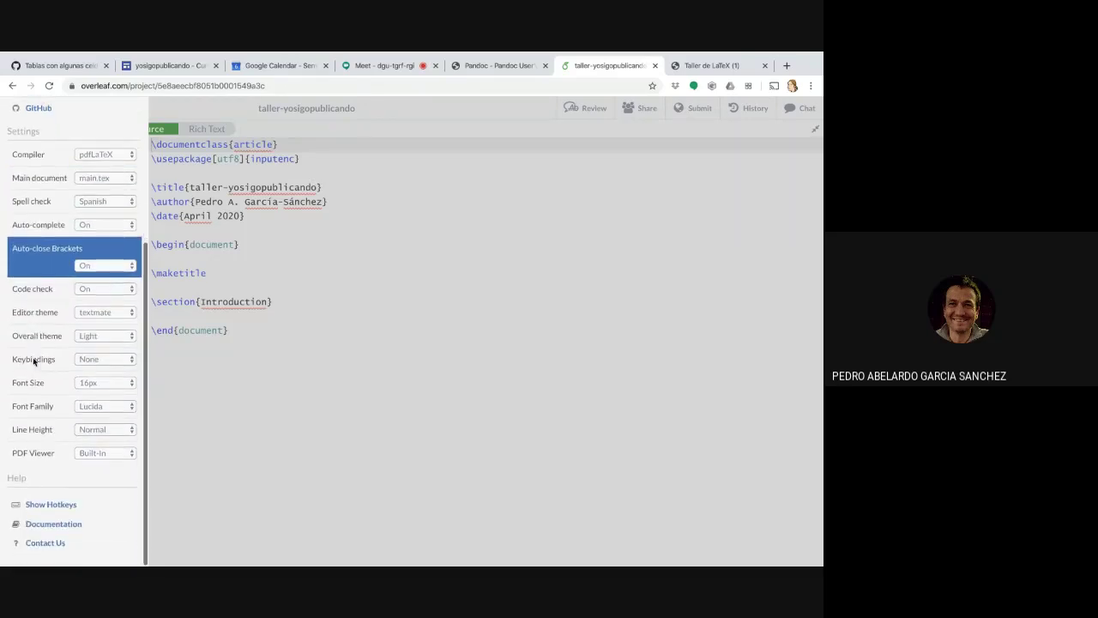
left_click(123, 316)
left_click(254, 424)
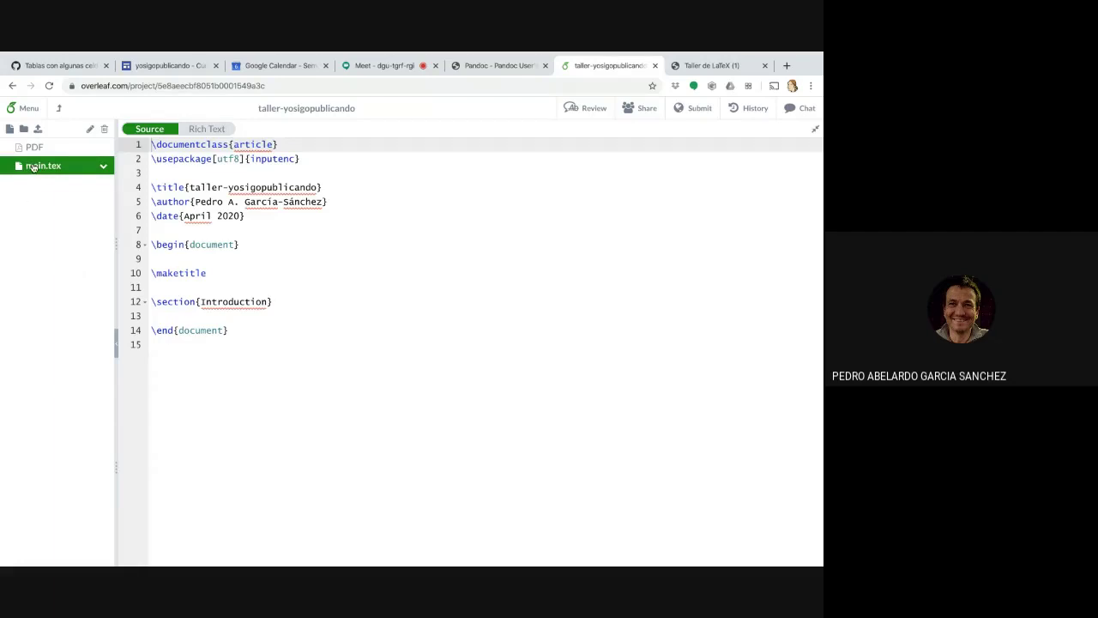
Step: Rename the main.tex file to taller.tex
left_click(103, 166)
left_click(82, 187)
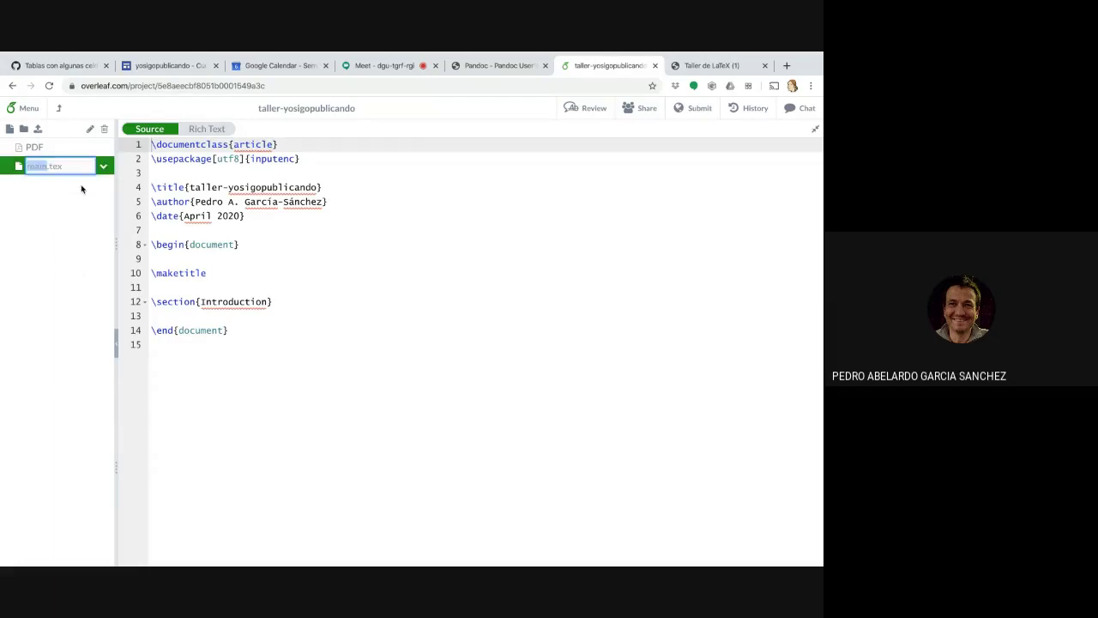
type("taller")
key("Return")
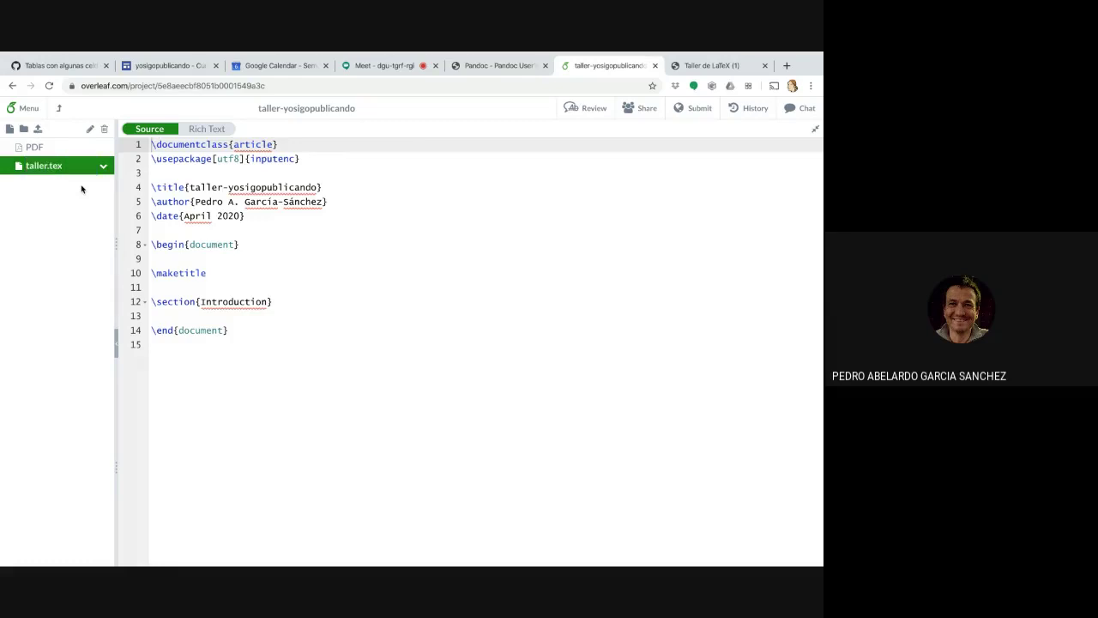
Step: Show the compiled PDF of the project and examine its title block and first section
left_click(41, 149)
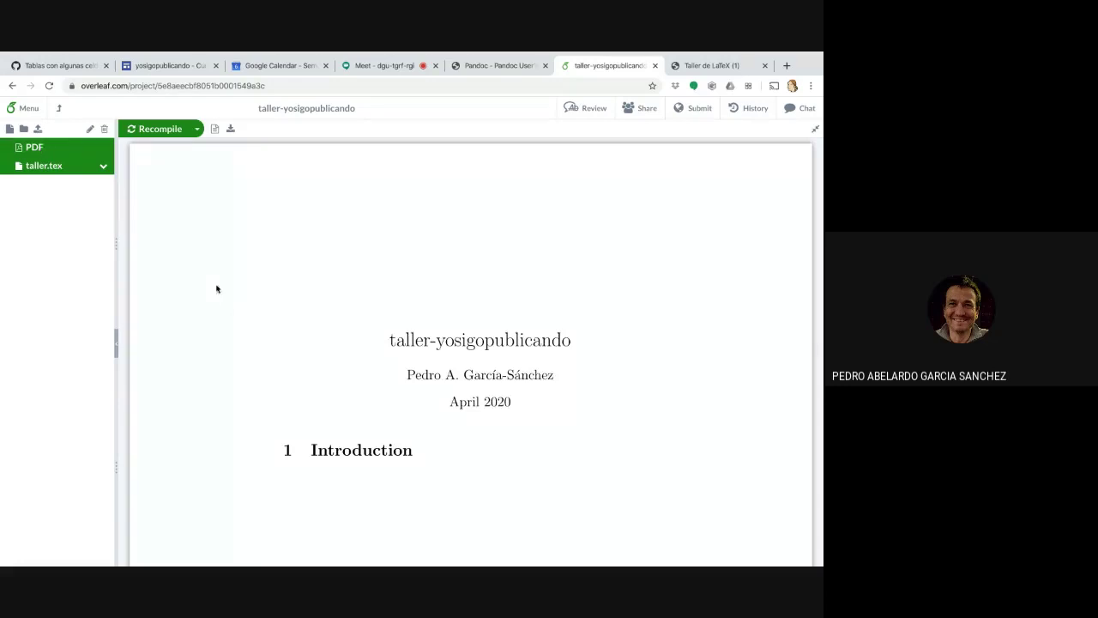
scroll(245, 323, "down", 2)
scroll(245, 324, "up", 2)
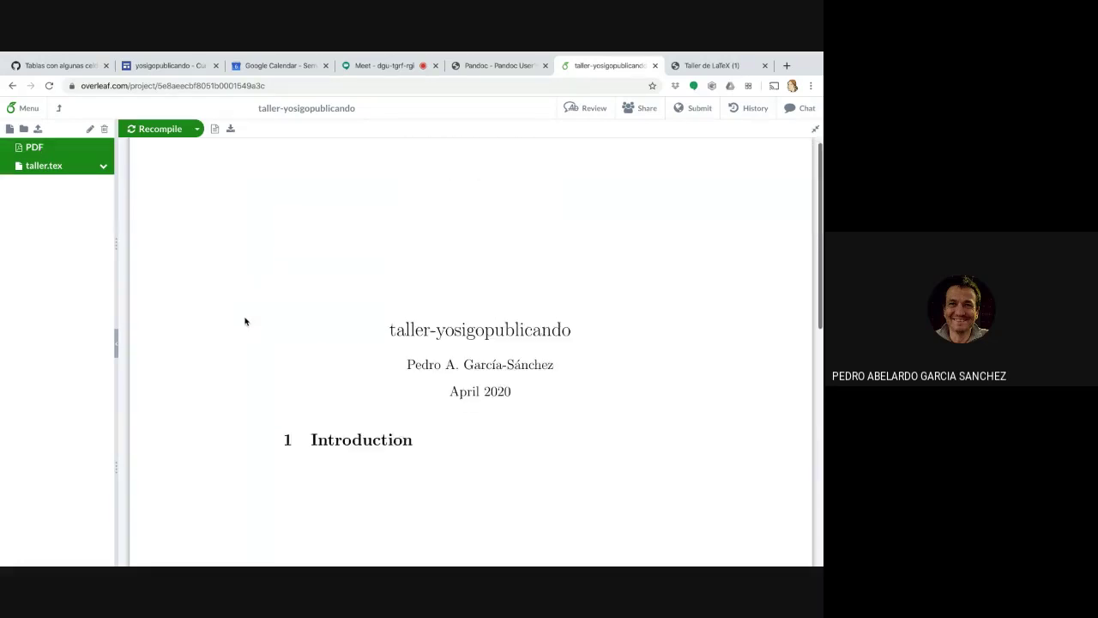
scroll(245, 321, "down", 3)
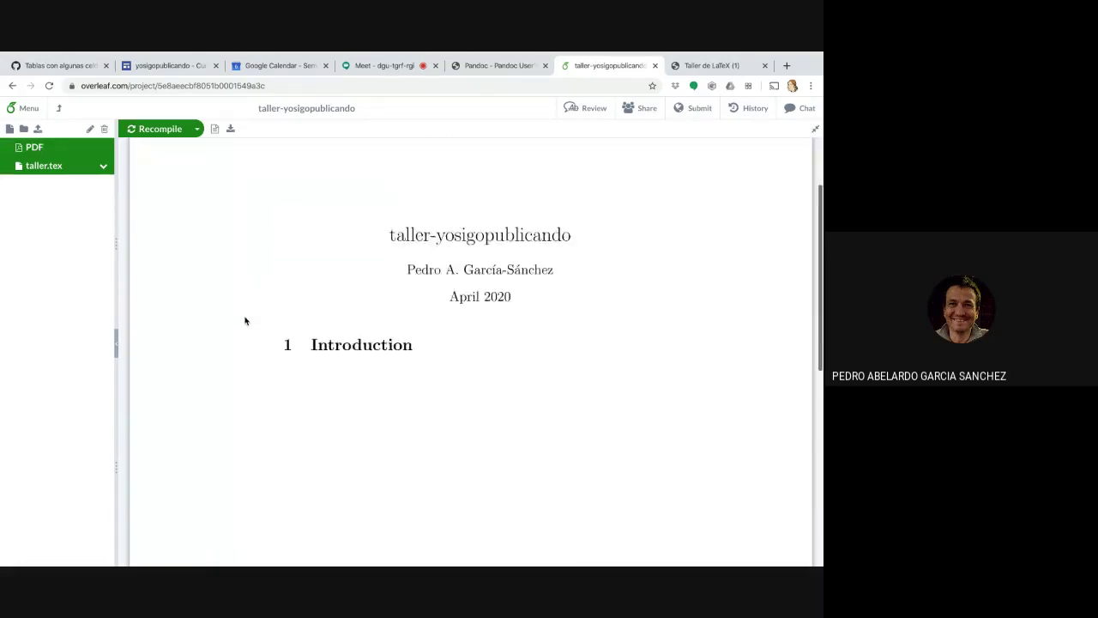
scroll(245, 321, "up", 3)
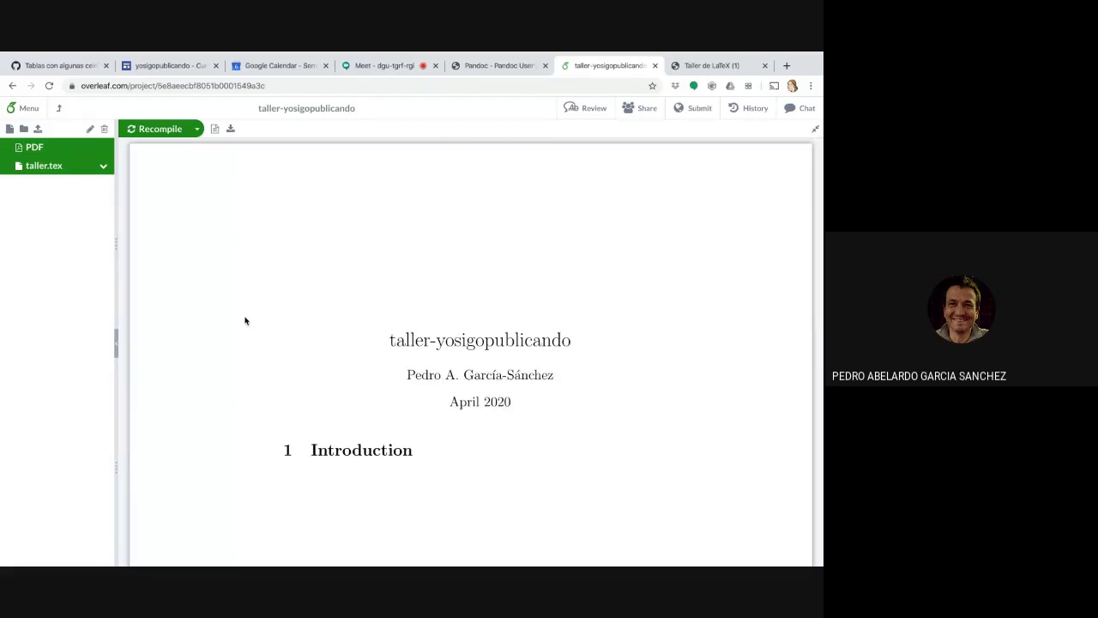